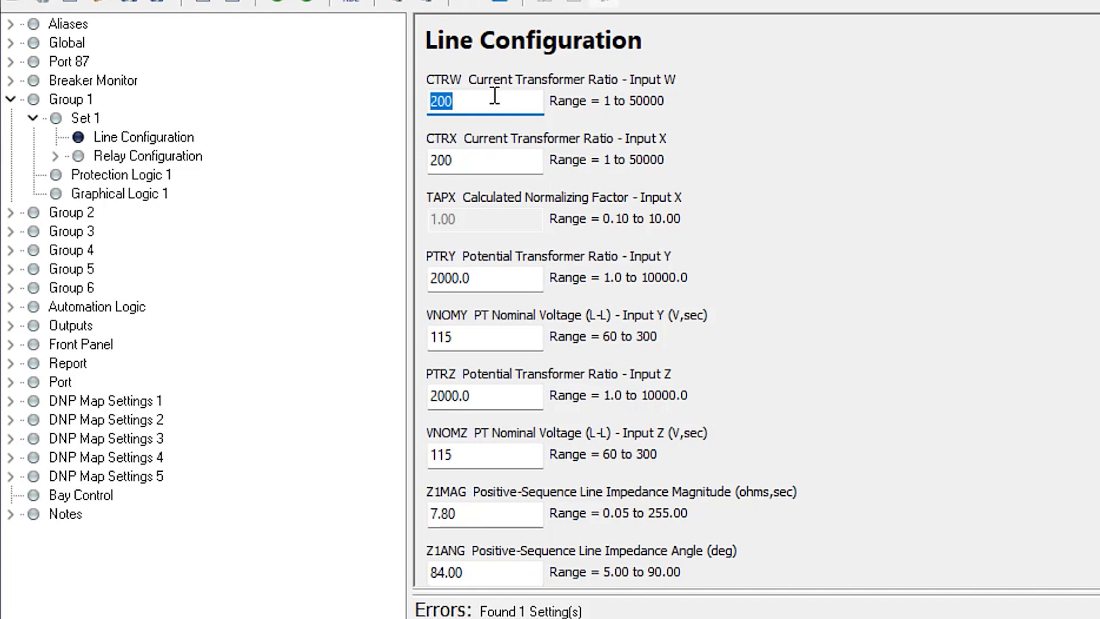
# Enter 400 for CTRW, then step through CTRX, PTRY and VNOMY on the Line Configuration page
pyautogui.write('400')
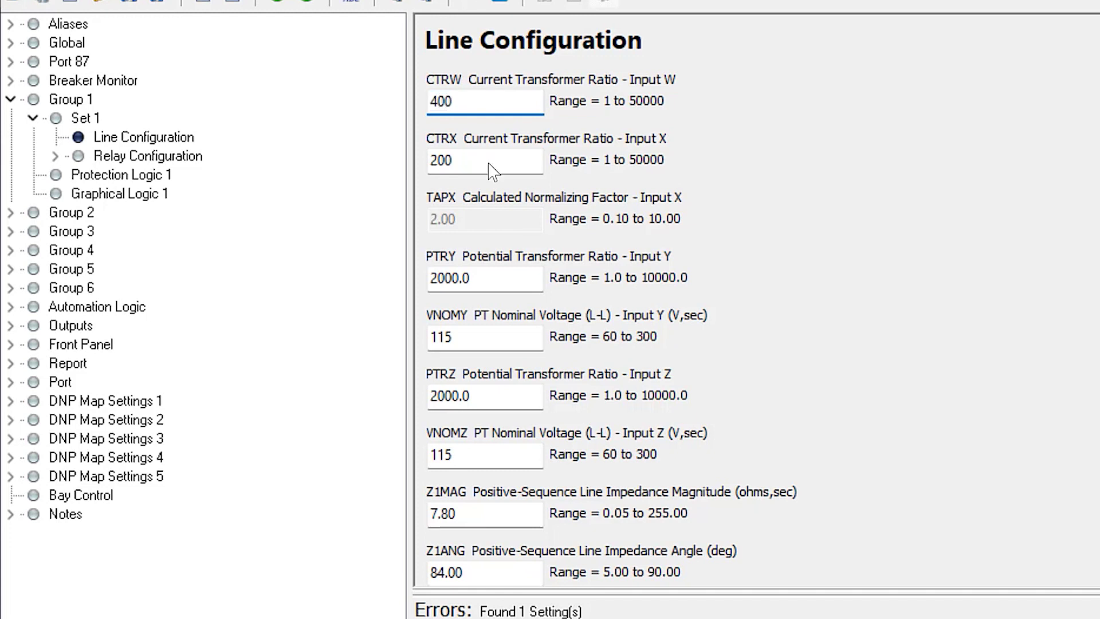
pyautogui.click(471, 164)
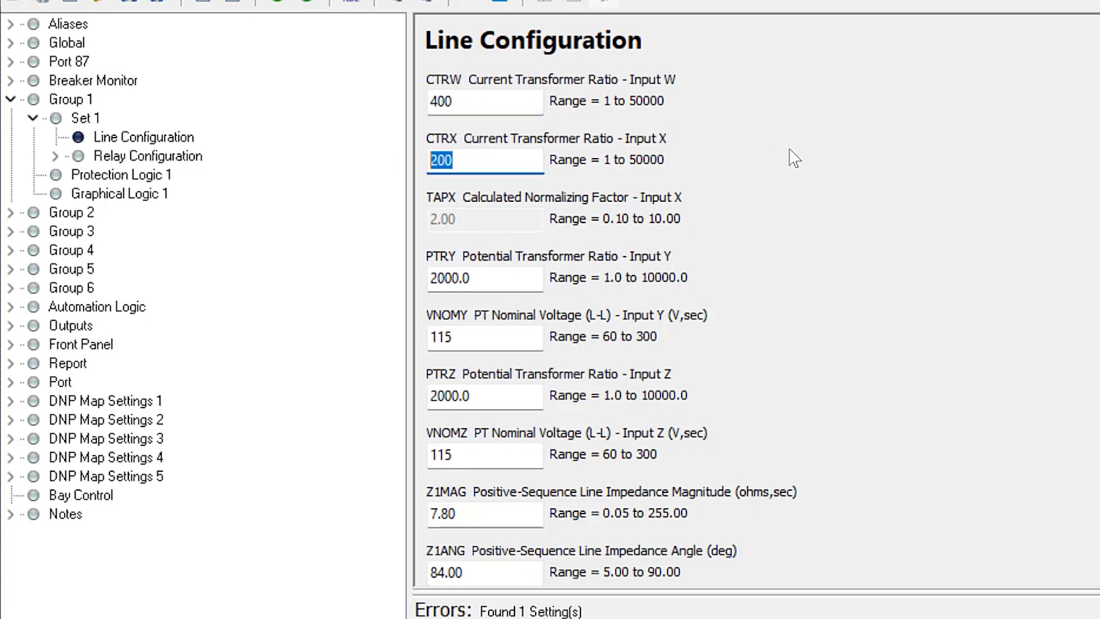
pyautogui.scroll(-2, 794, 157)
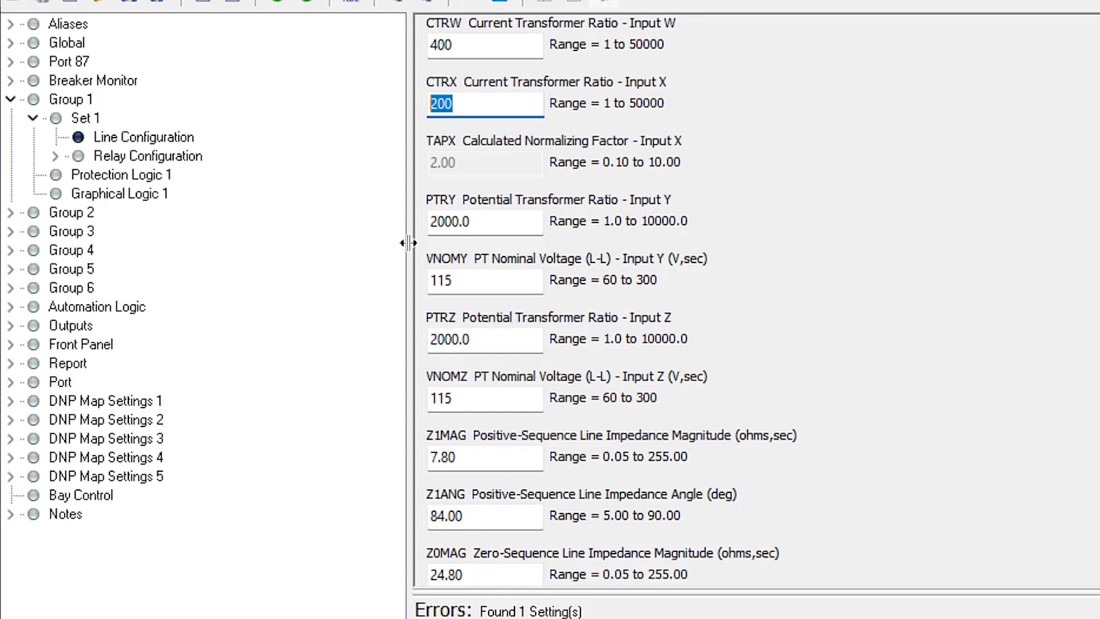
pyautogui.click(497, 222)
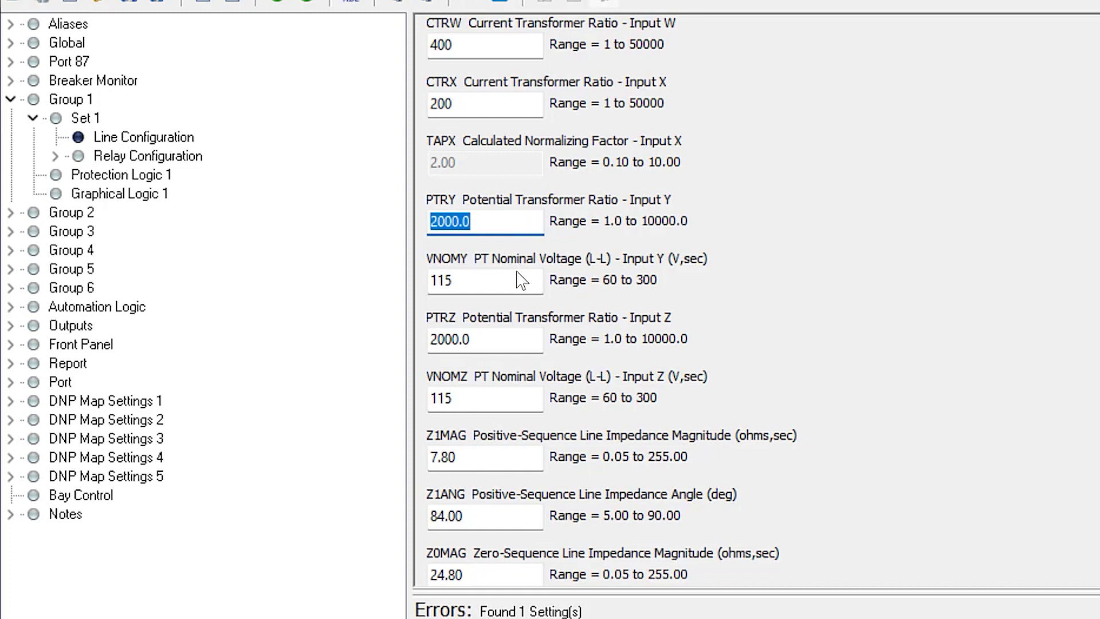
pyautogui.press('Tab')
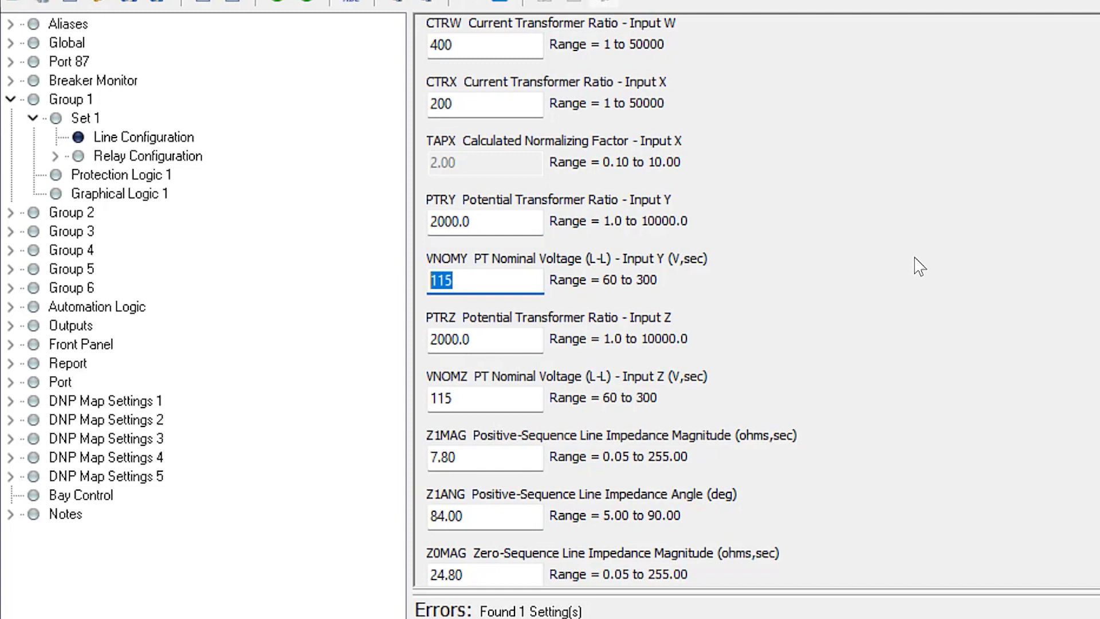
pyautogui.scroll(-1, 868, 295)
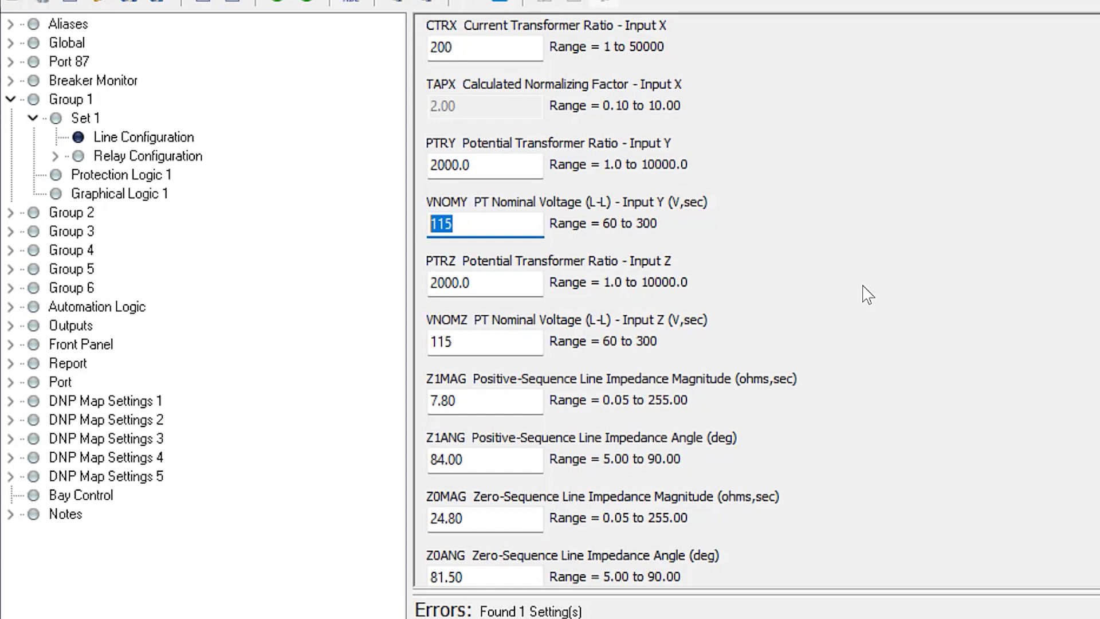
pyautogui.scroll(-2, 868, 295)
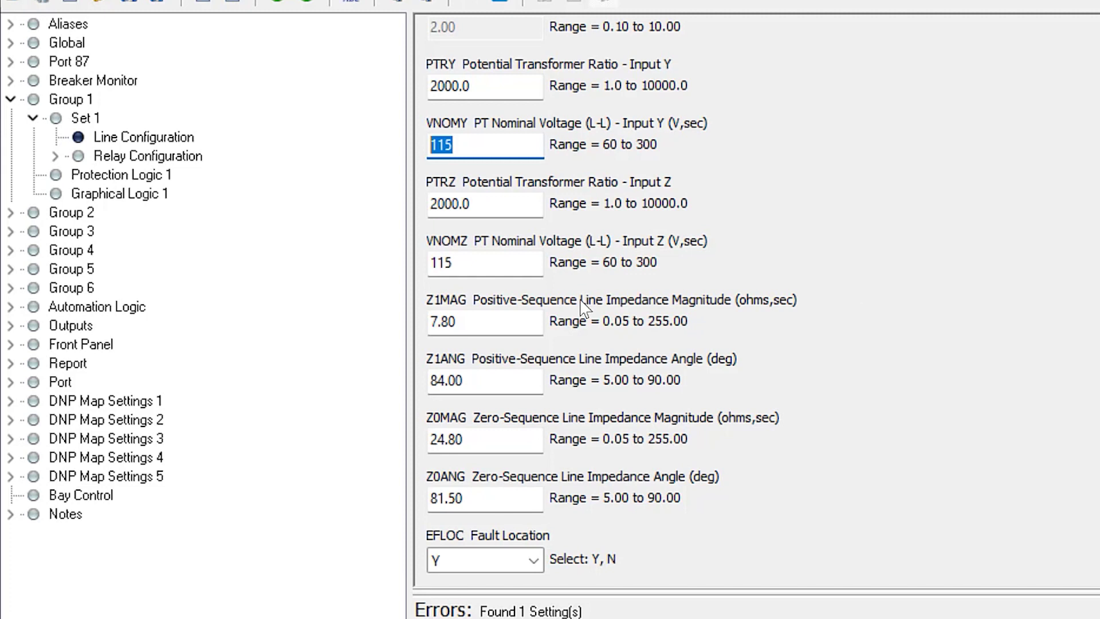
# Set the positive-sequence impedance to Z1MAG 0.85 and Z1ANG 80.95
pyautogui.click(470, 321)
pyautogui.write('0.854')
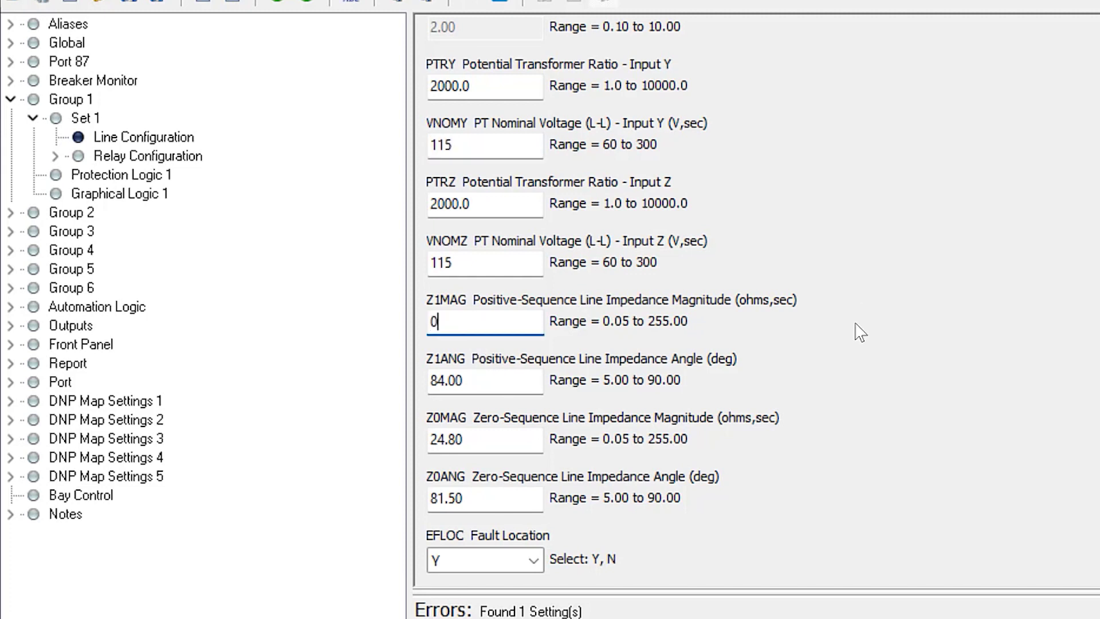
pyautogui.press('BackSpace')
pyautogui.press('Home')
pyautogui.press('Tab')
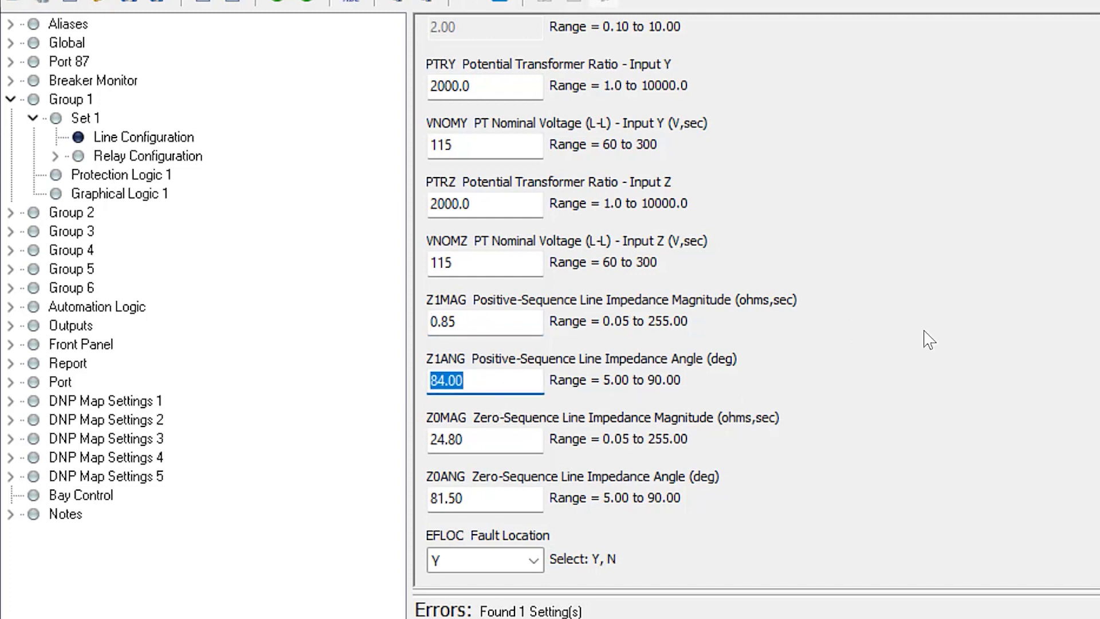
pyautogui.write('80.951')
pyautogui.press('BackSpace')
pyautogui.press('Home')
# Set the zero-sequence impedance to Z0MAG 2.61 and Z0ANG 80.96
pyautogui.click(498, 451)
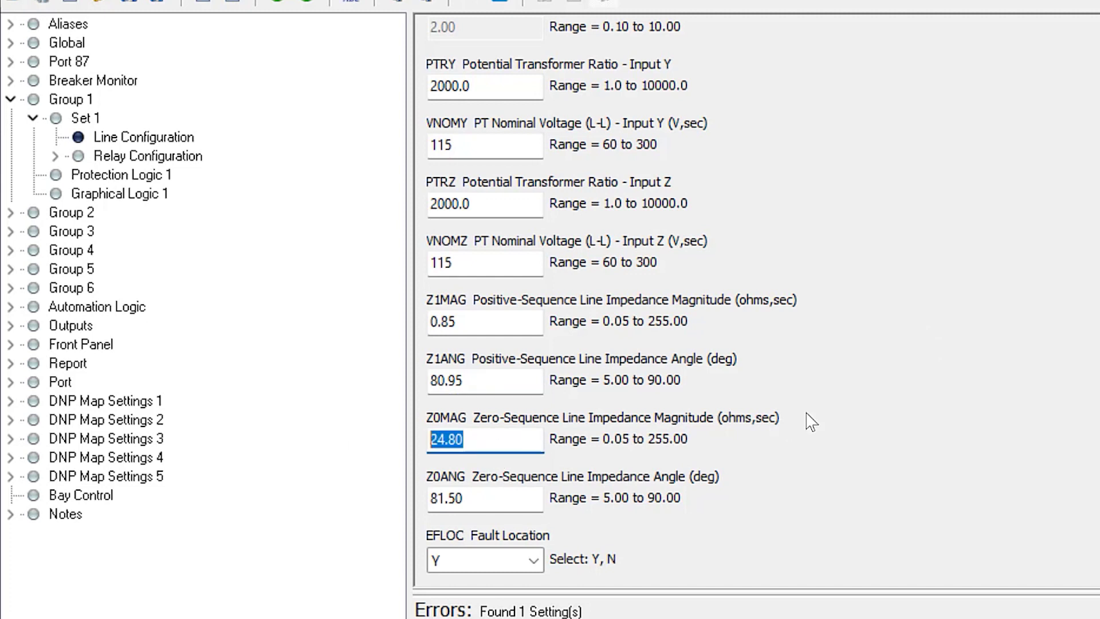
pyautogui.write('2.61')
pyautogui.press('Home')
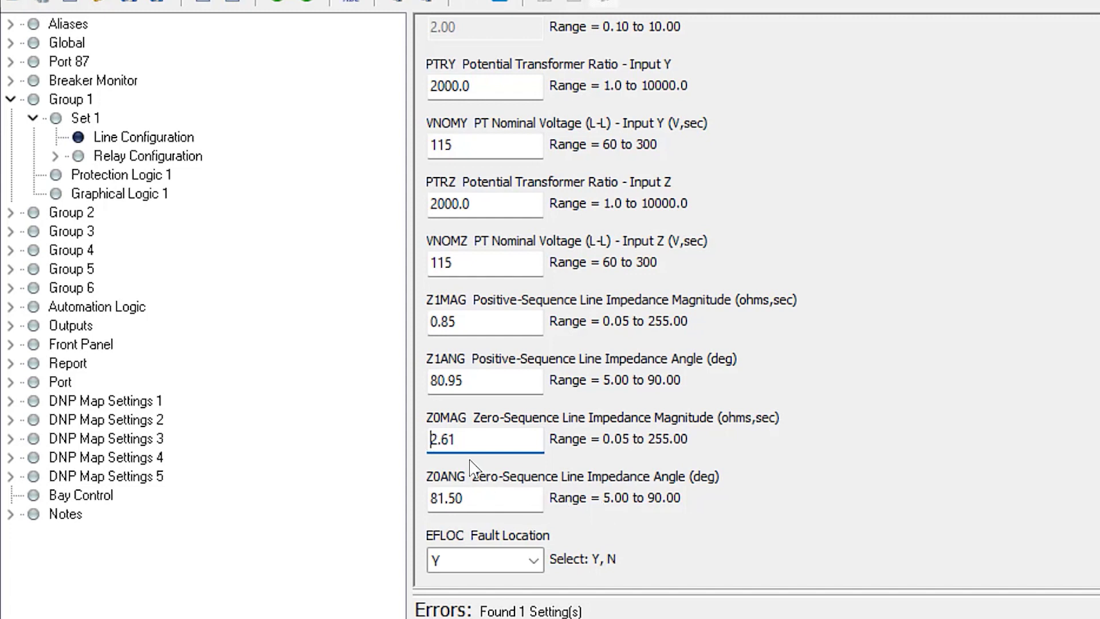
pyautogui.click(499, 504)
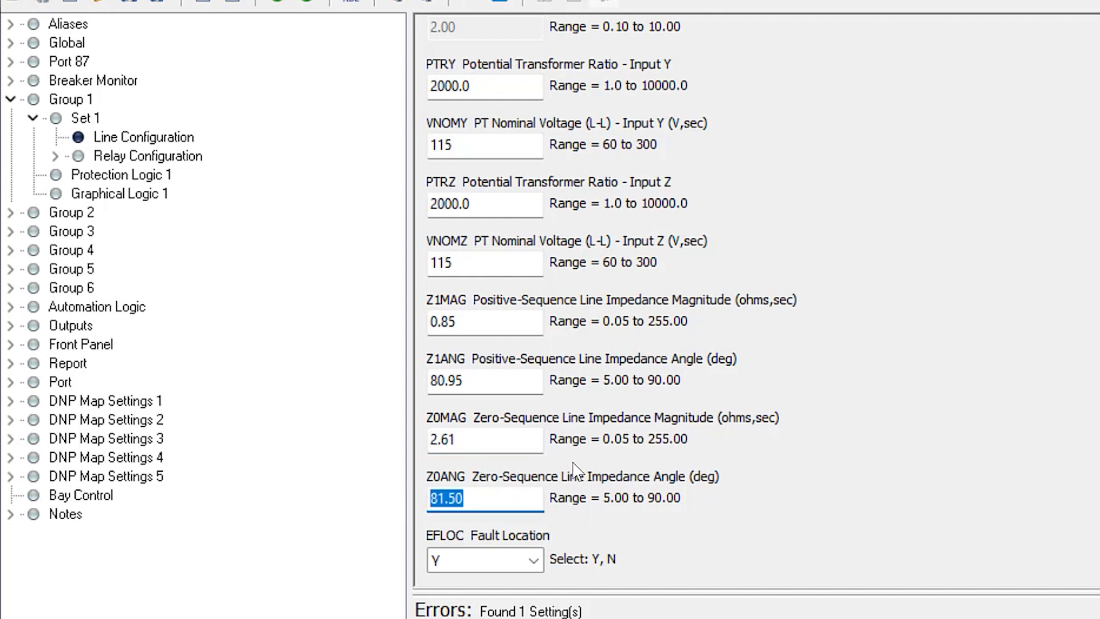
pyautogui.write('80.963')
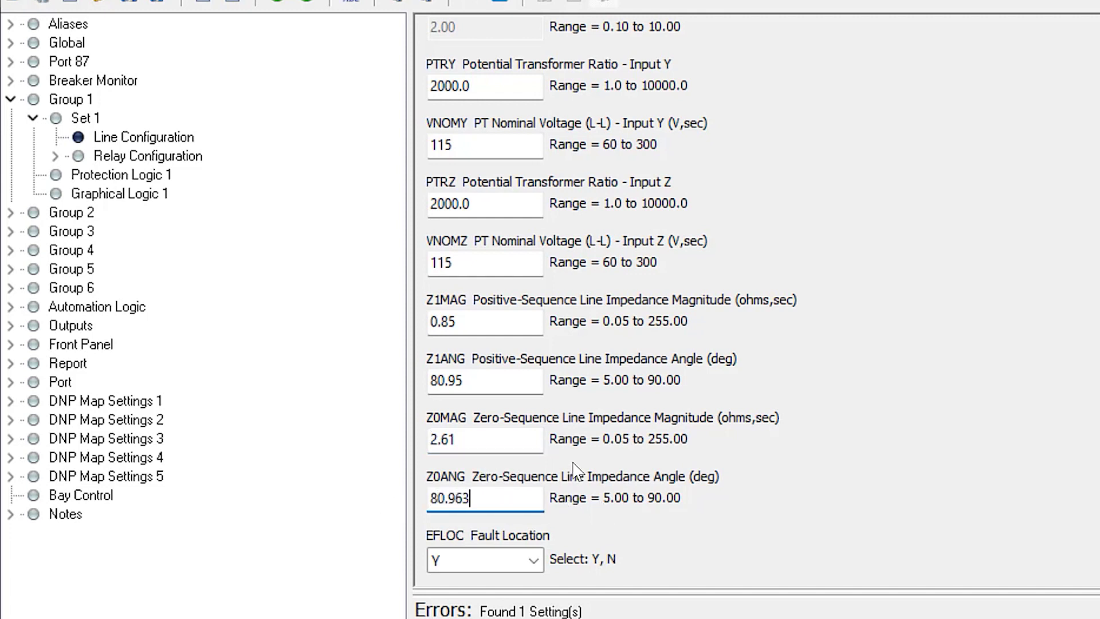
pyautogui.press('BackSpace')
# In Mho Ground Distance Element Reach, set Z1MG 0.68, Z2MG 1.02 and Z3MG OFF
pyautogui.click(55, 157)
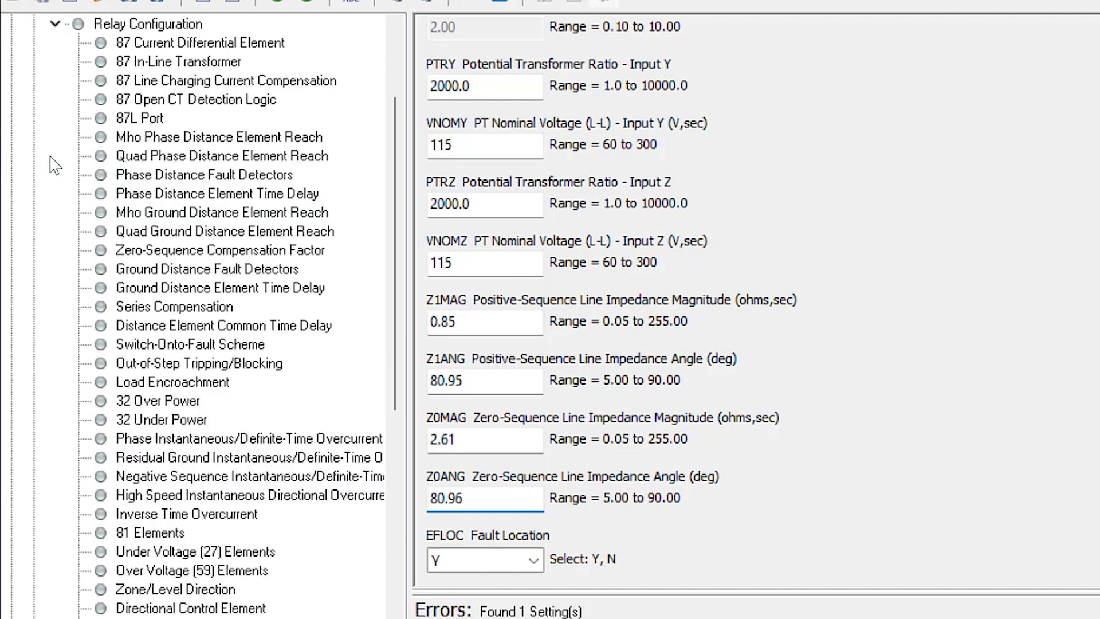
pyautogui.click(193, 215)
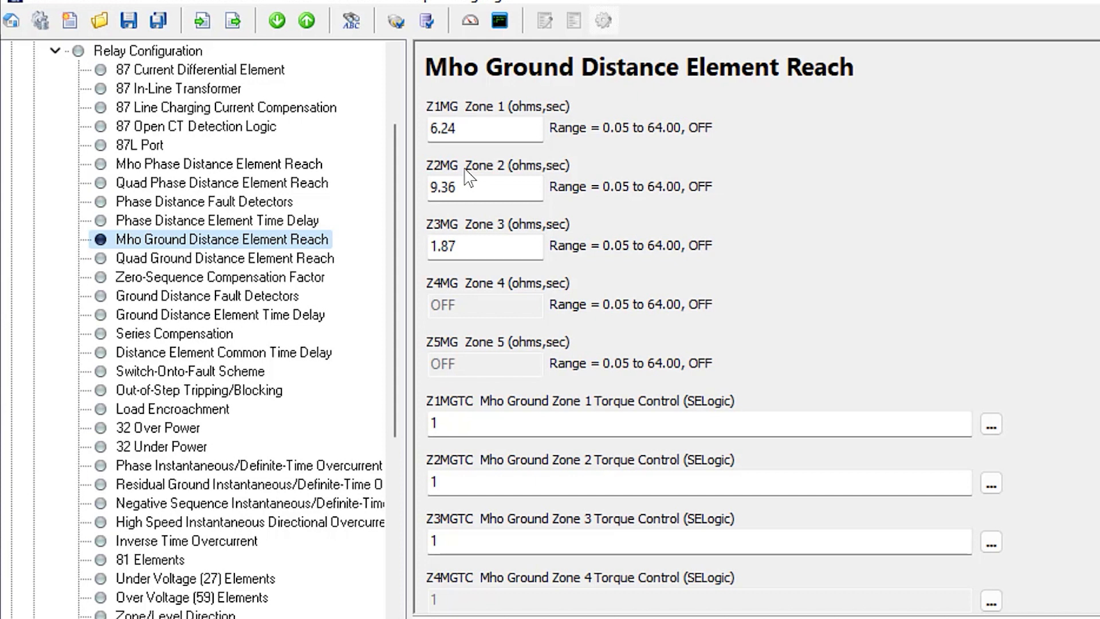
pyautogui.doubleClick(490, 128)
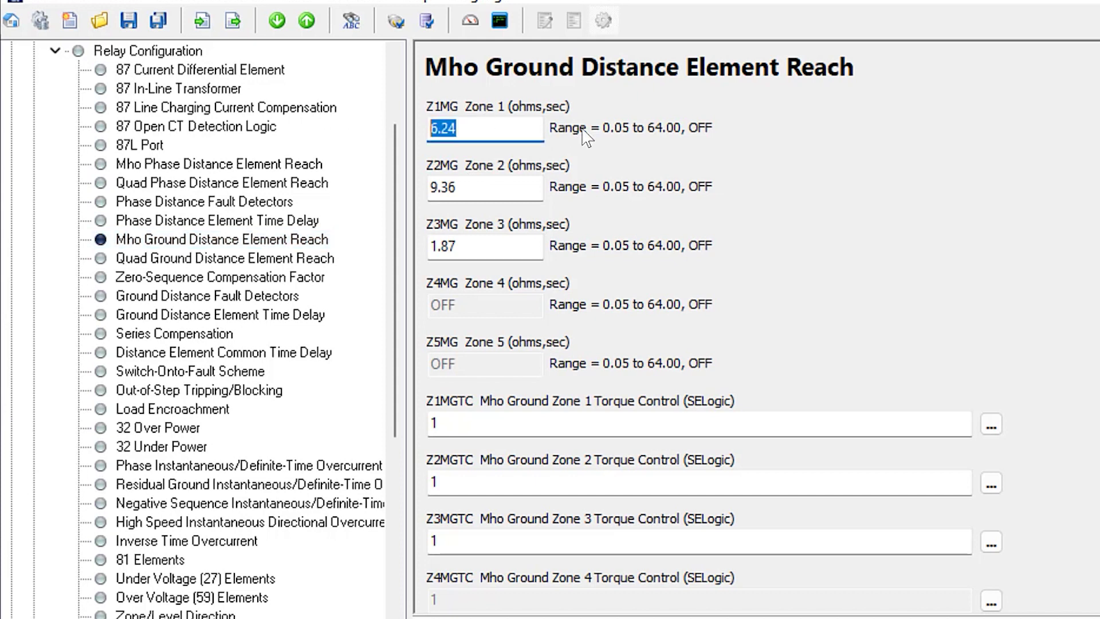
pyautogui.write('0.68')
pyautogui.press('Tab')
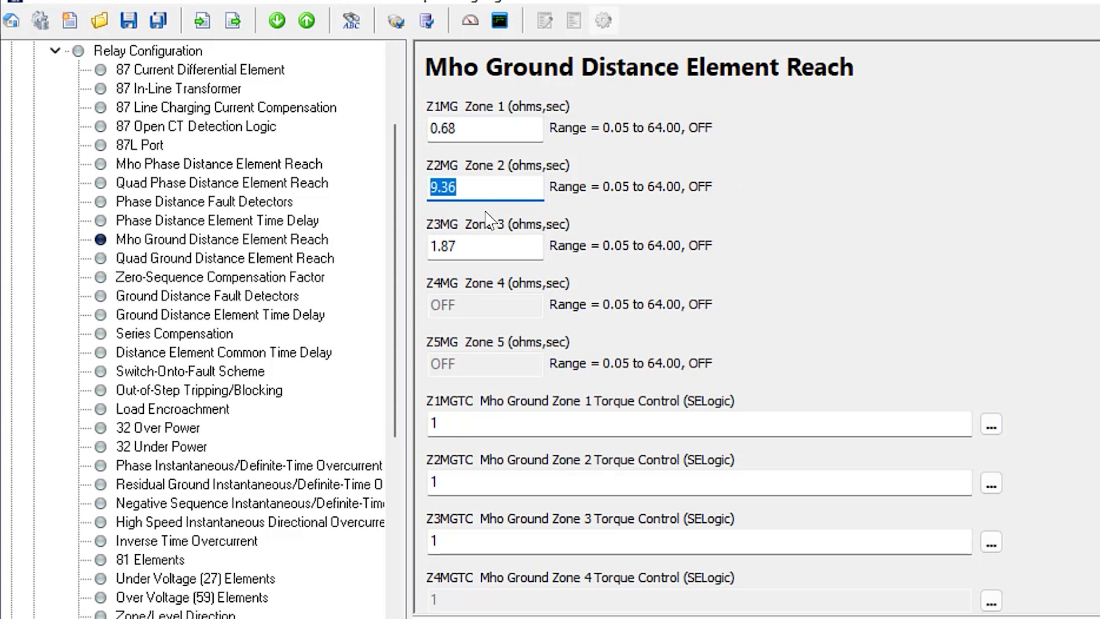
pyautogui.write('1.02')
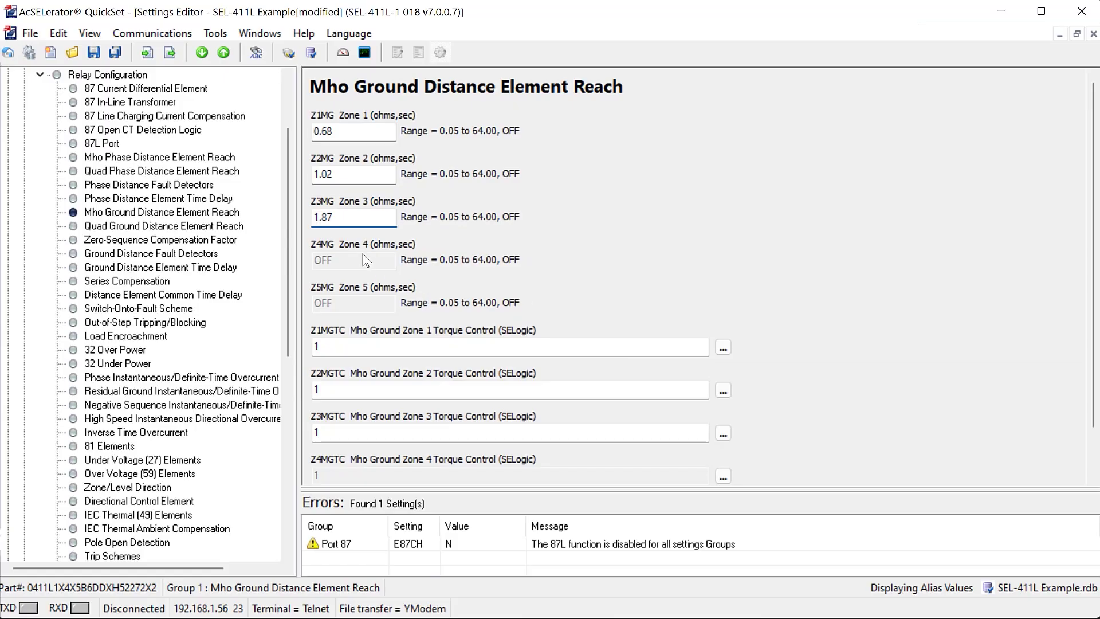
pyautogui.moveTo(357, 221); pyautogui.dragTo(242, 210)
pyautogui.write('off')
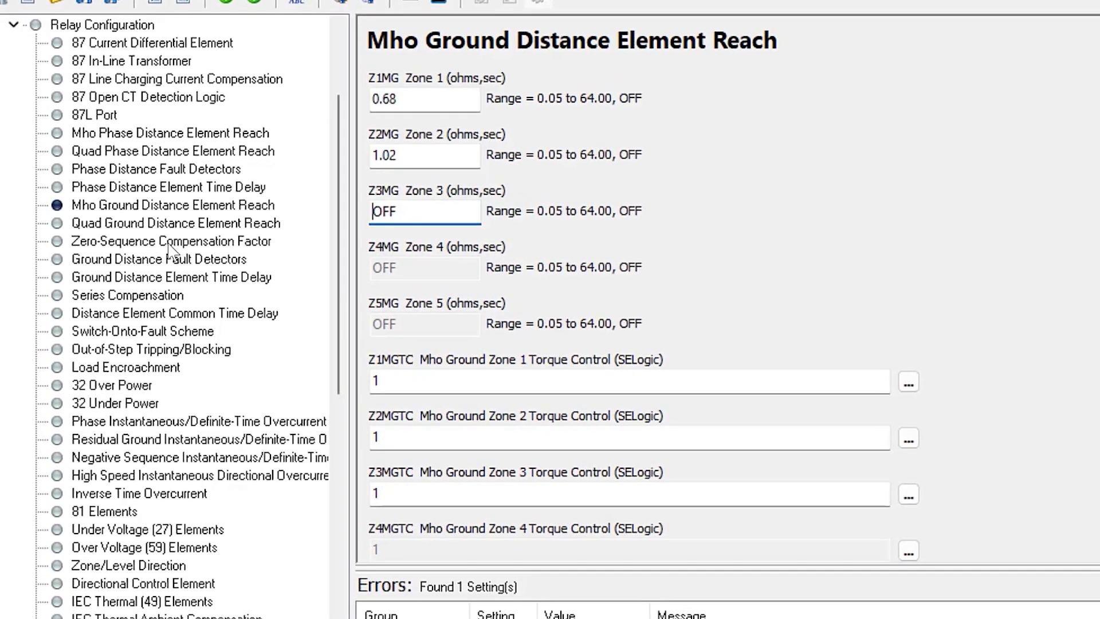
# Set the zone 1 zero-sequence compensation factor k0M1 to AUTO
pyautogui.click(159, 242)
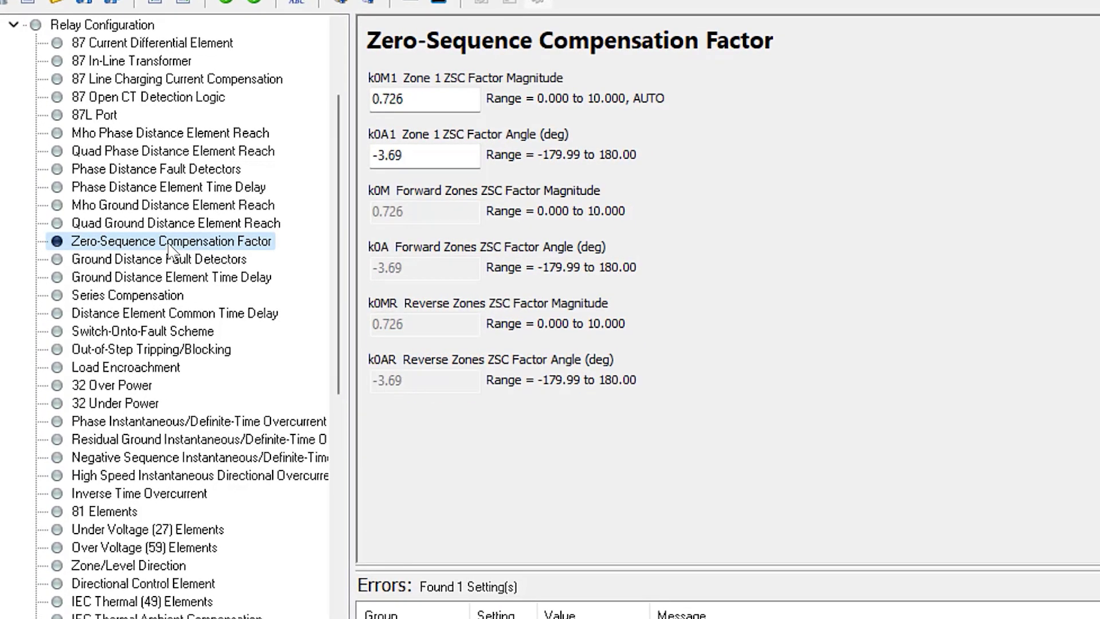
pyautogui.doubleClick(427, 98)
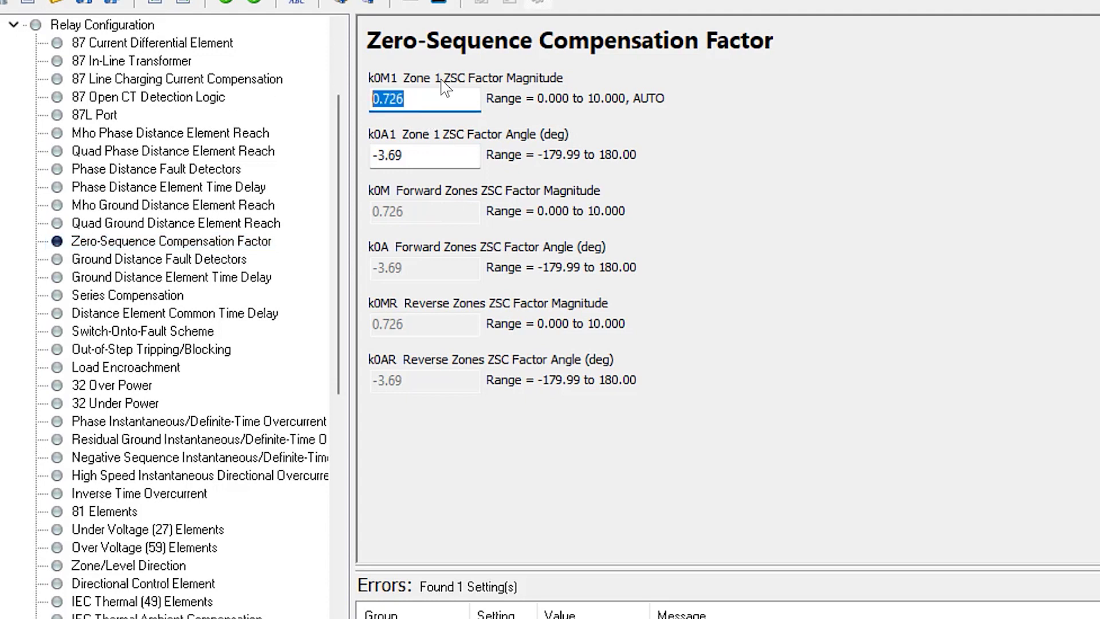
pyautogui.write('auto')
pyautogui.press('Return')
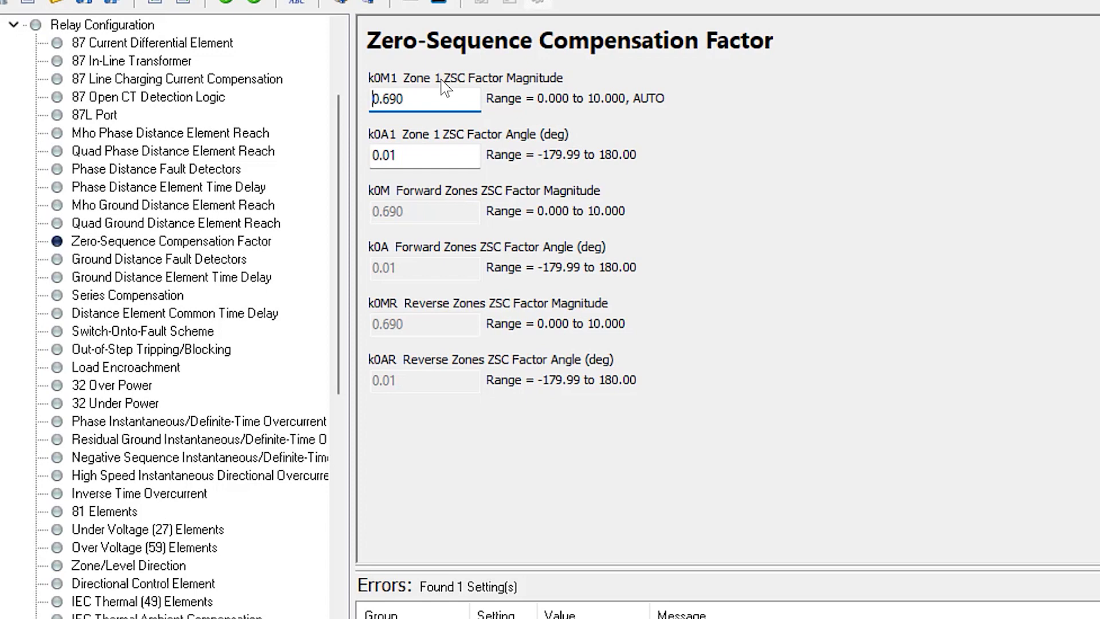
# Check Line Configuration, then return to the Zero-Sequence Compensation Factor settings
pyautogui.scroll(3, 195, 246)
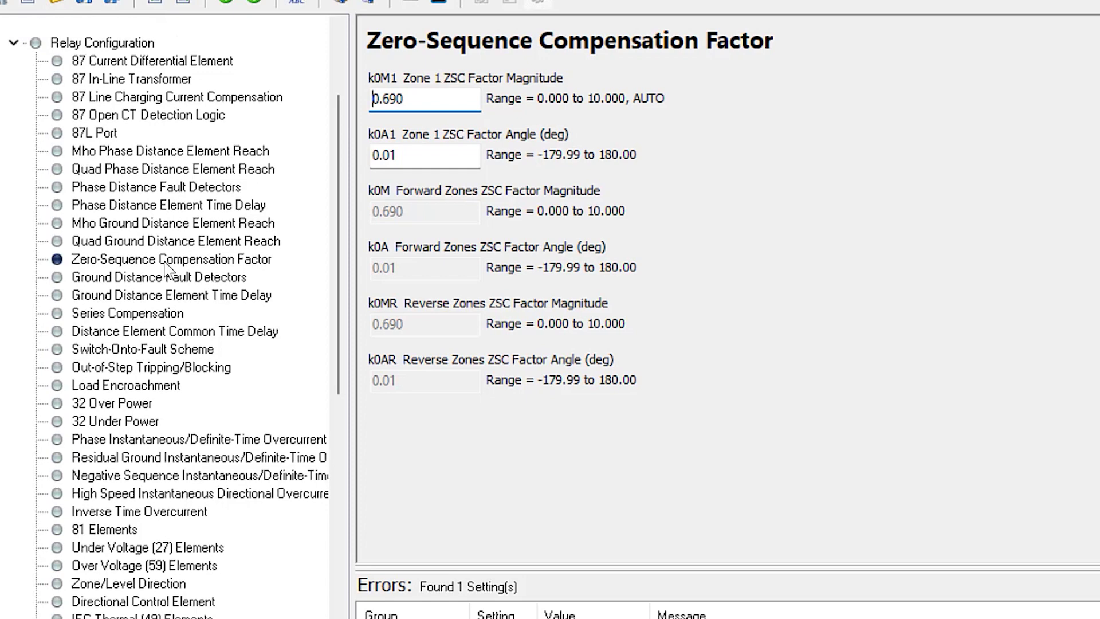
pyautogui.click(84, 133)
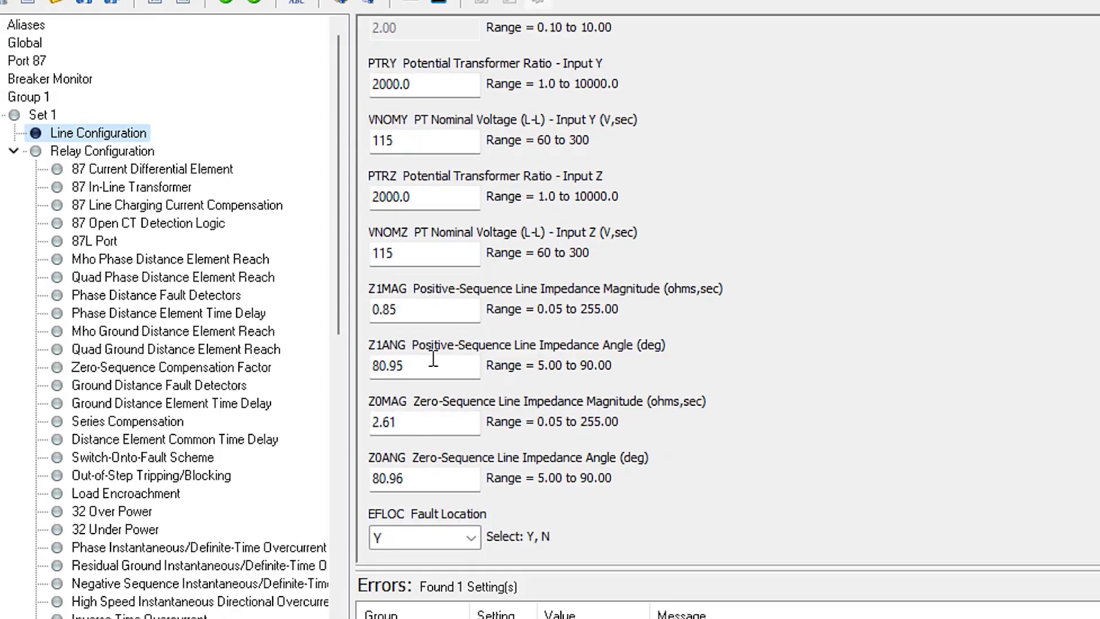
pyautogui.click(138, 367)
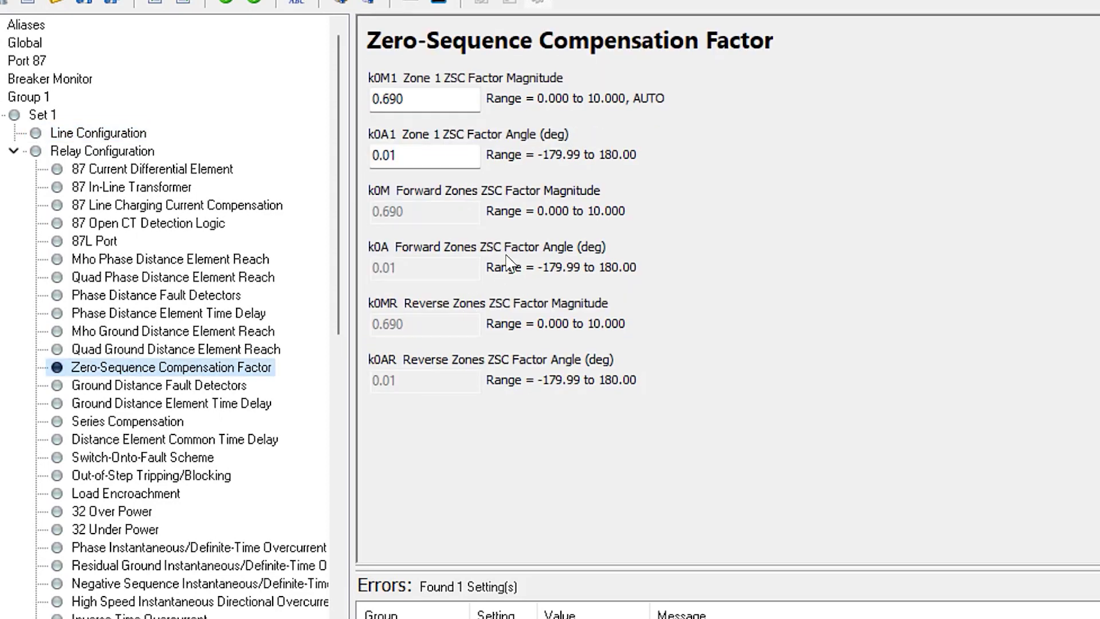
pyautogui.click(122, 134)
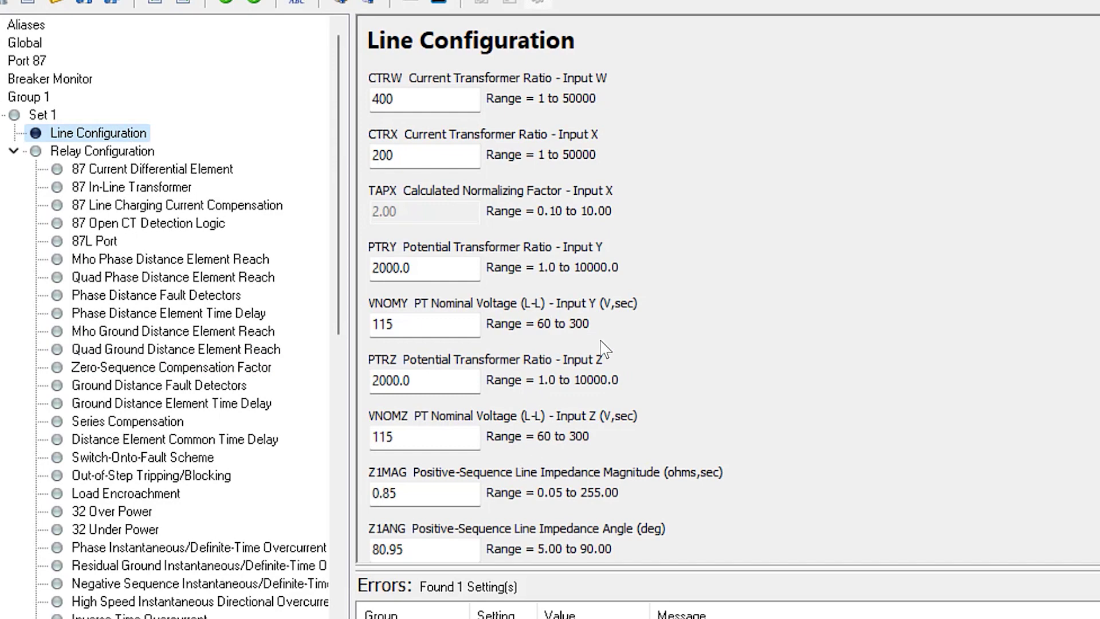
pyautogui.scroll(-3, 603, 347)
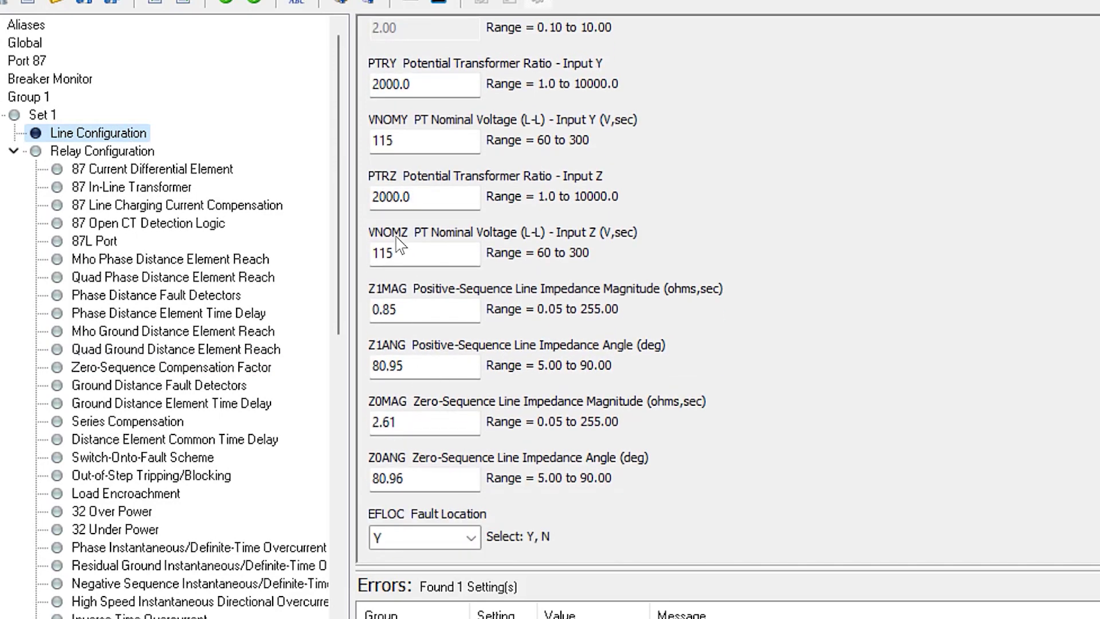
pyautogui.doubleClick(423, 310)
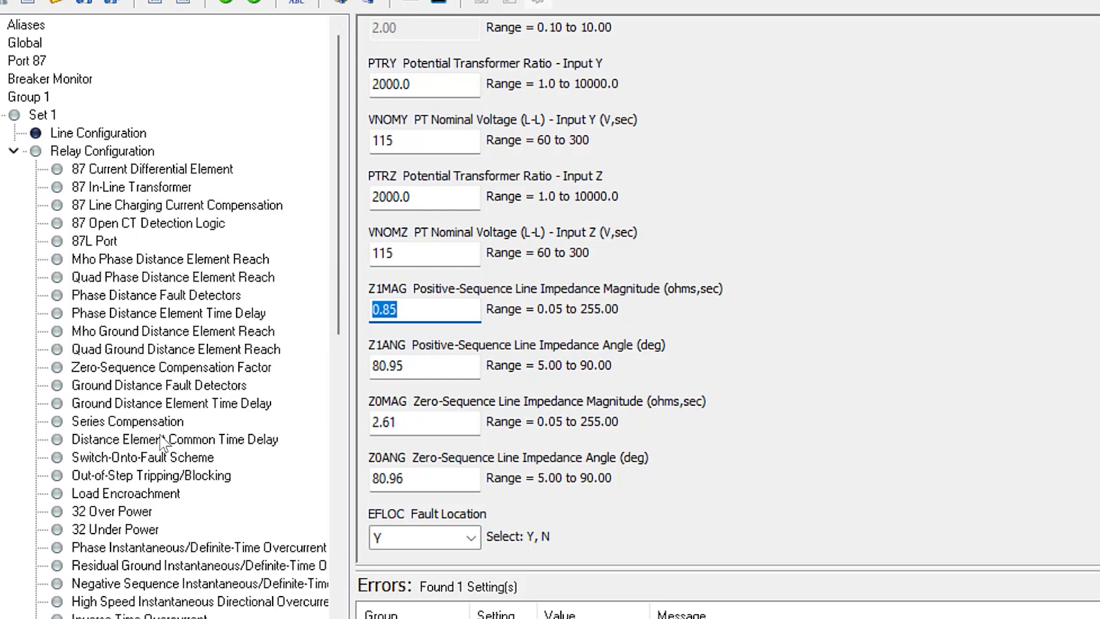
pyautogui.click(184, 370)
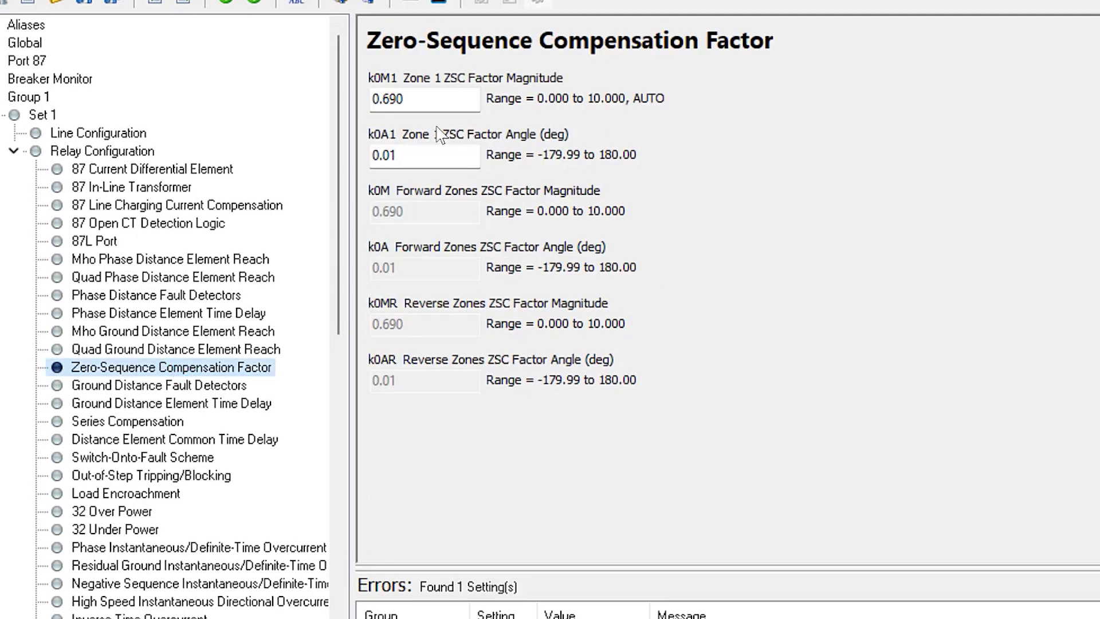
# Set k0M1 to 0.683 and k0A1 to 0.55 degrees for Zone 1
pyautogui.click(426, 90)
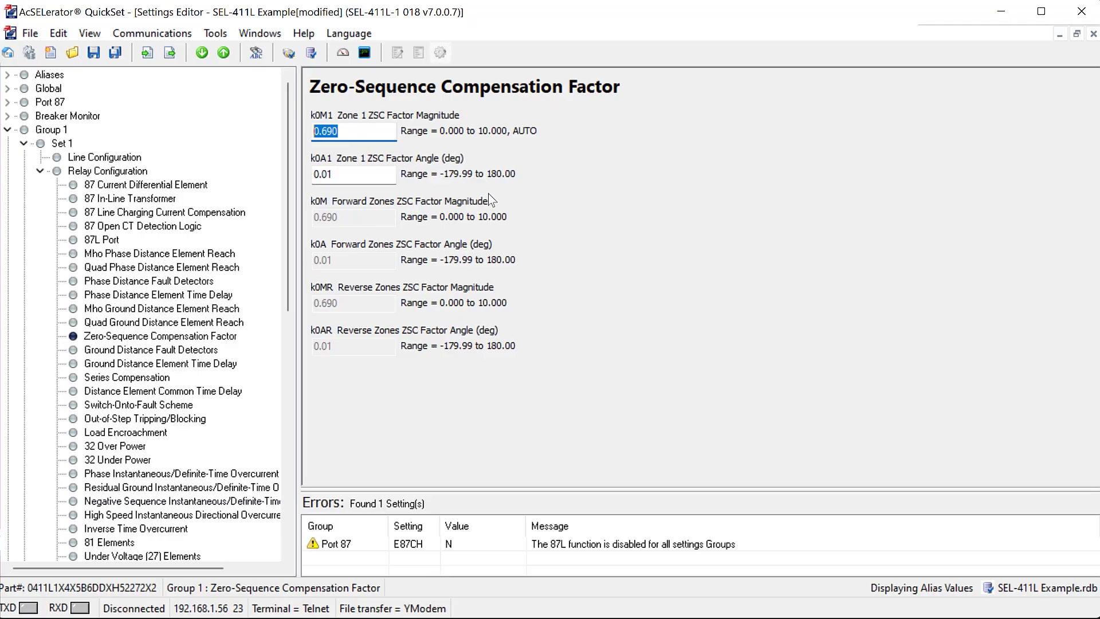
pyautogui.write('0.683')
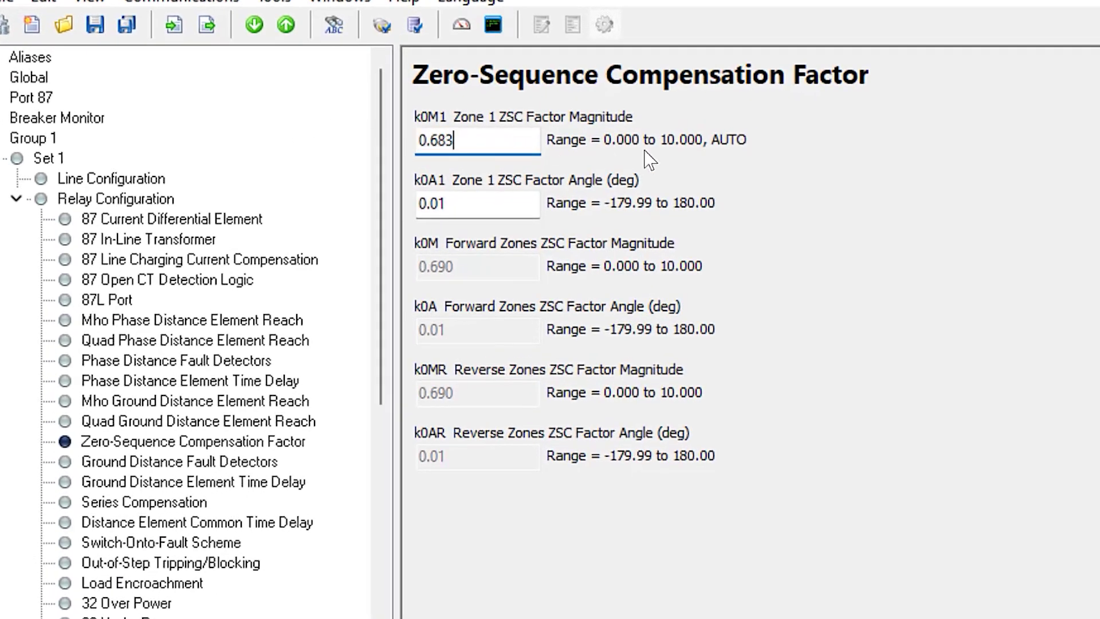
pyautogui.click(449, 204)
pyautogui.write('0.553')
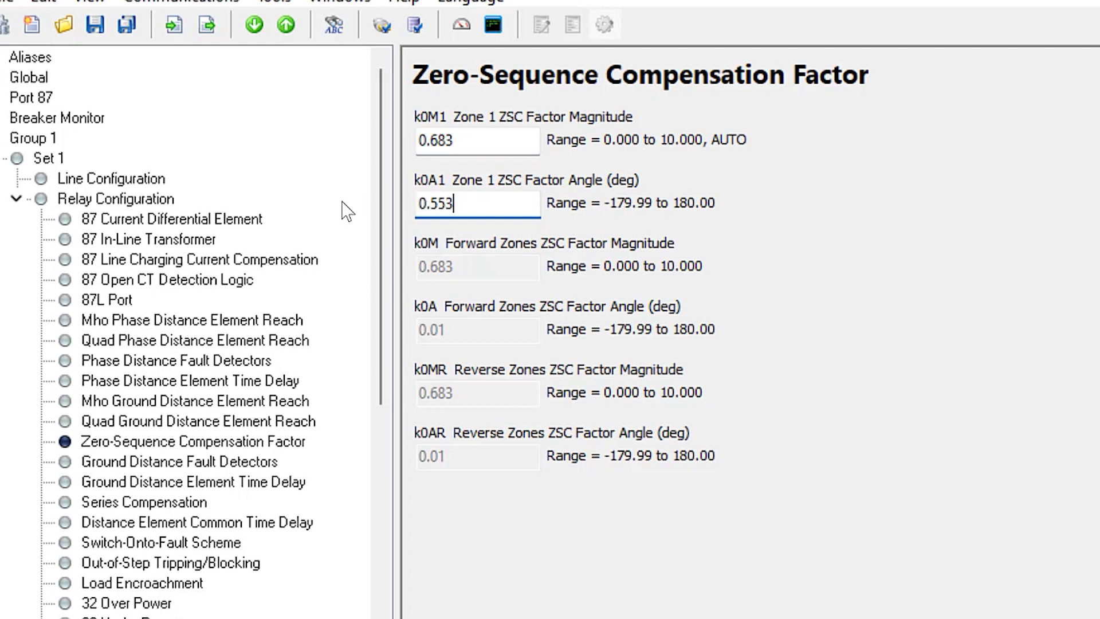
pyautogui.press('Return')
# In Ground Distance Element Time Delay, change Z2GD to 30.000 cycles
pyautogui.click(256, 484)
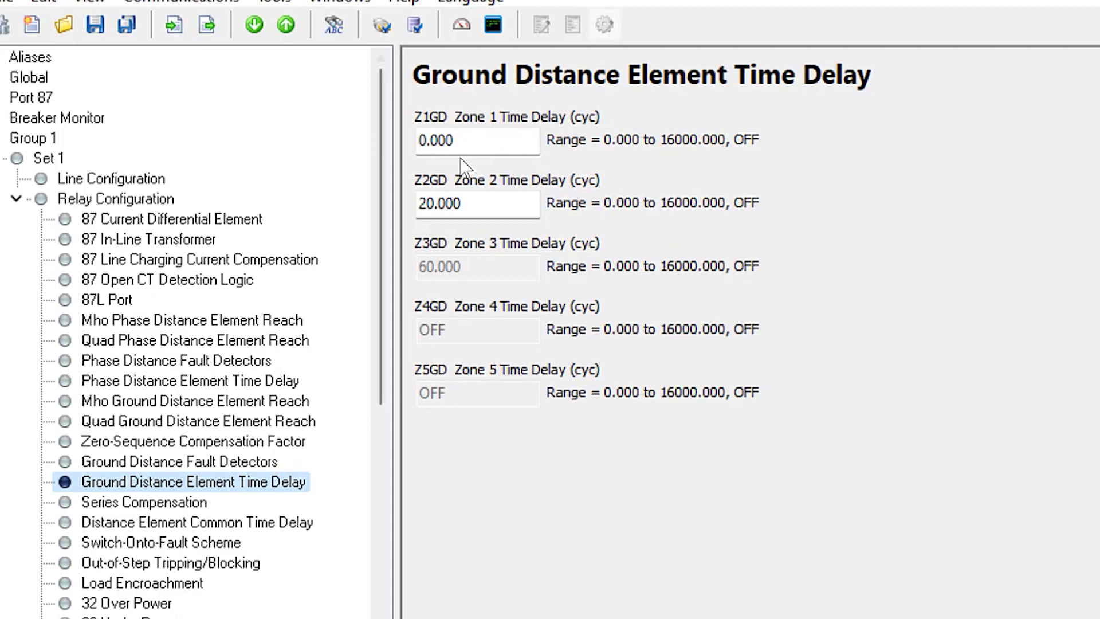
pyautogui.press('Tab')
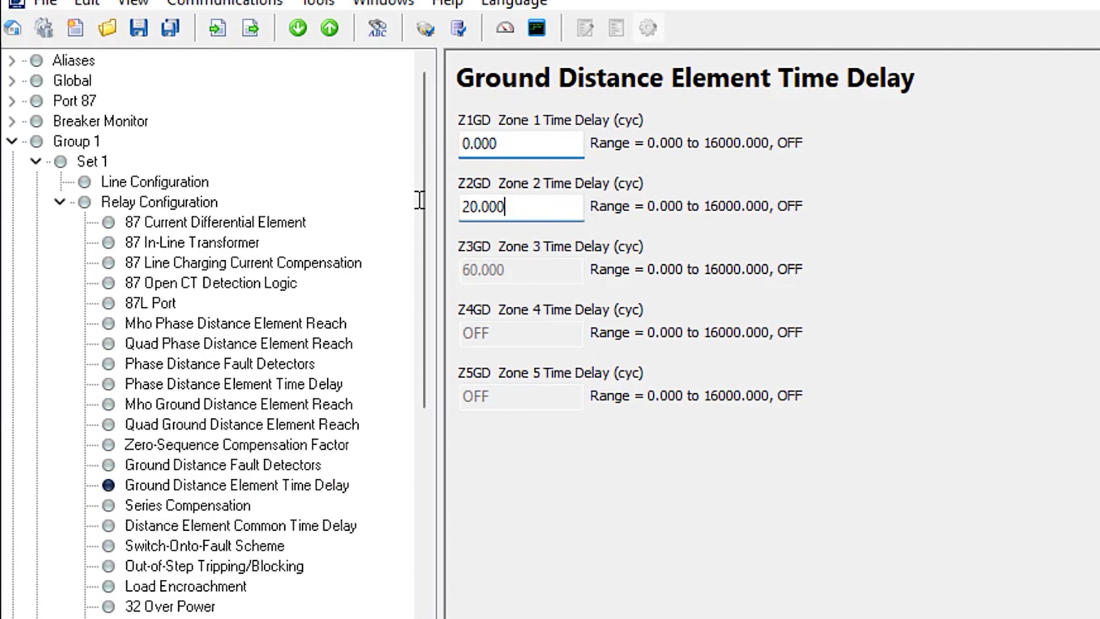
pyautogui.press('Tab')
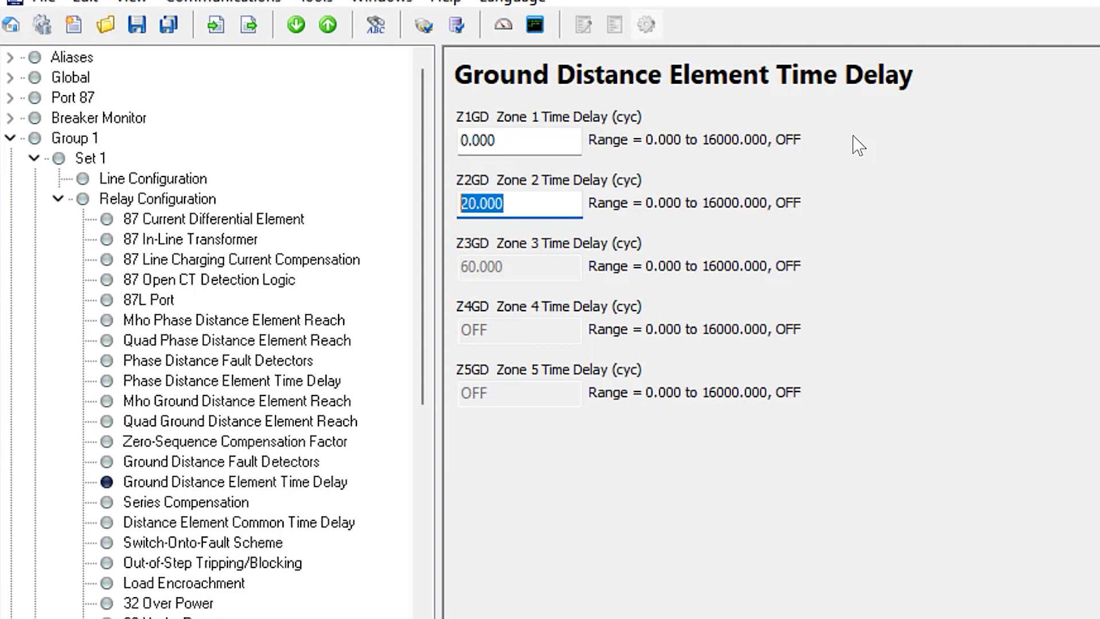
pyautogui.write('30.000')
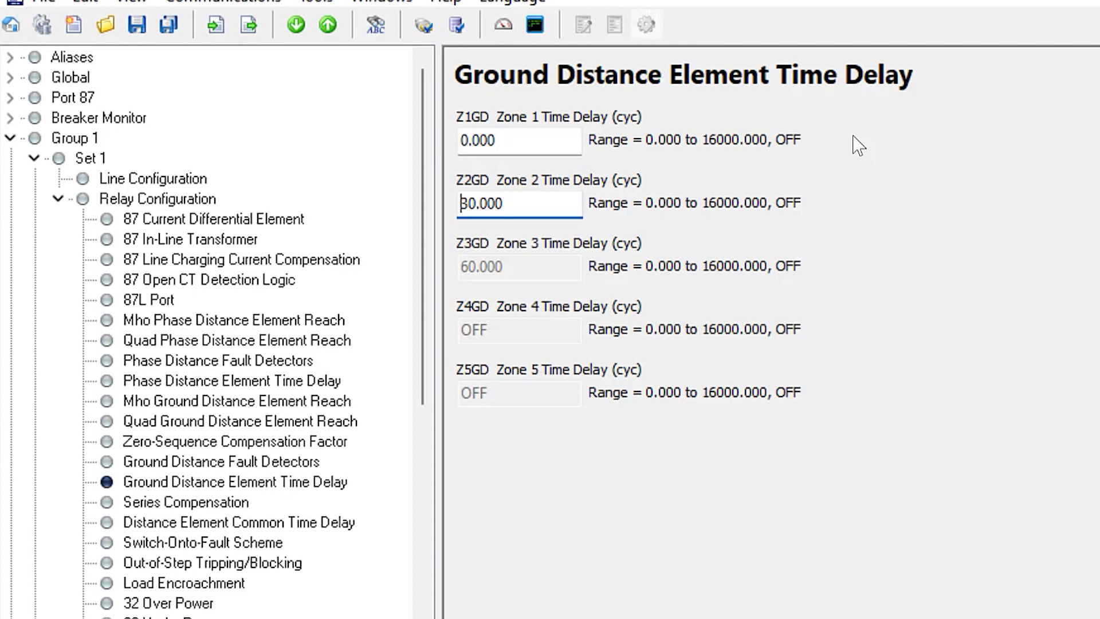
# Open Trip Logic and select the whole TR equation 'Z1P OR Z1G OR Z2PT OR Z2GT'
pyautogui.scroll(-10, 265, 293)
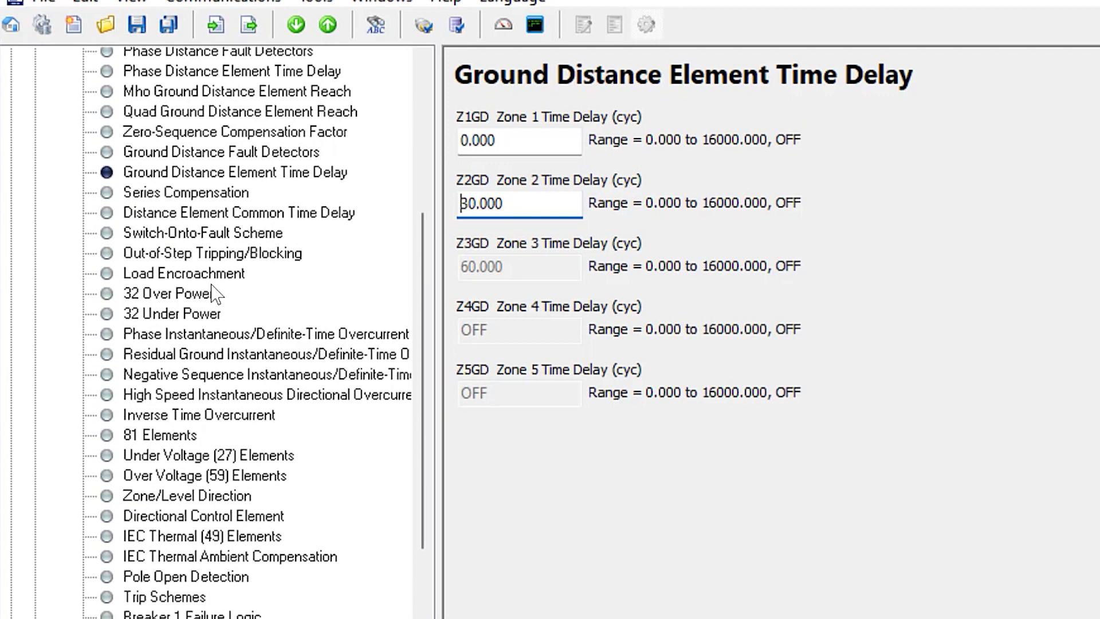
pyautogui.click(150, 484)
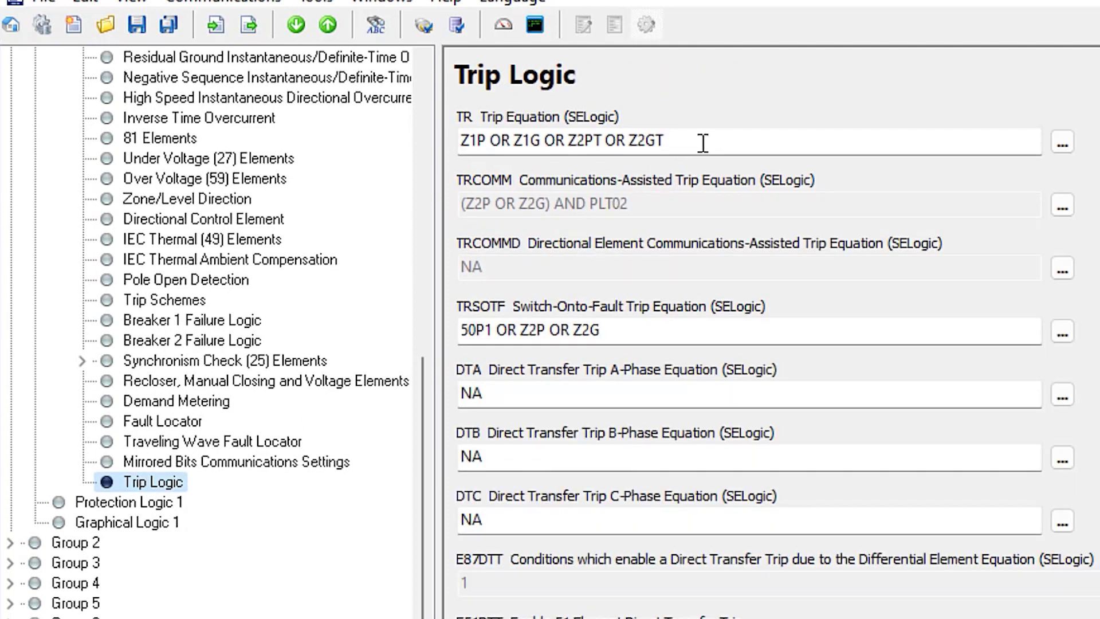
pyautogui.doubleClick(516, 141)
pyautogui.click(630, 140)
pyautogui.moveTo(631, 141); pyautogui.dragTo(691, 139)
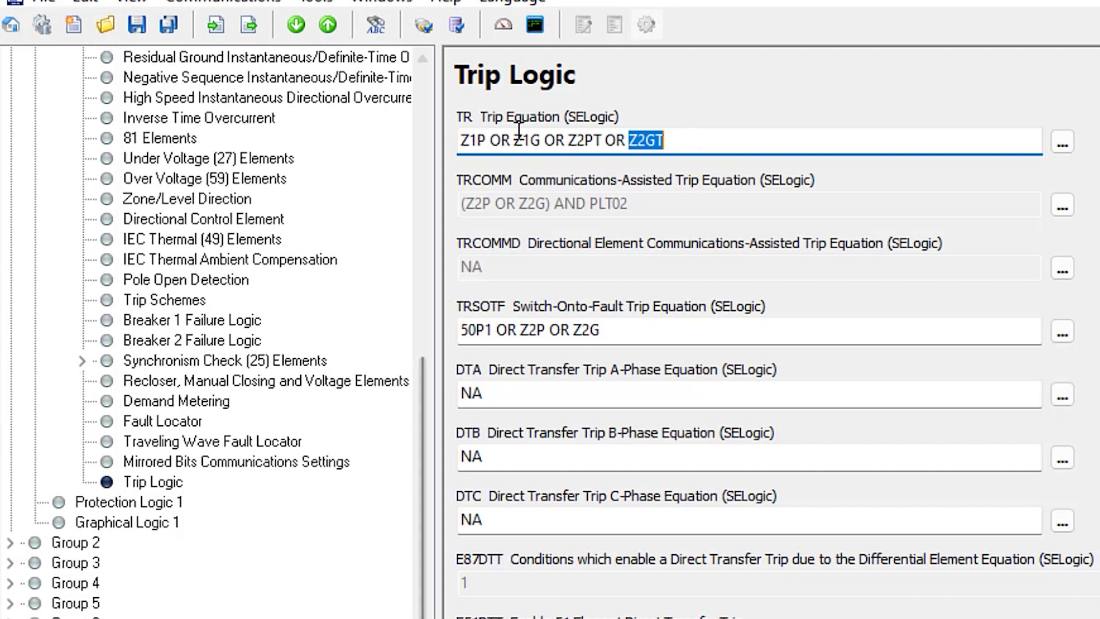
pyautogui.moveTo(514, 140)
pyautogui.mouseDown()
pyautogui.moveTo(541, 141)
pyautogui.moveTo(531, 141)
pyautogui.mouseUp()
pyautogui.moveTo(626, 140); pyautogui.dragTo(665, 140)
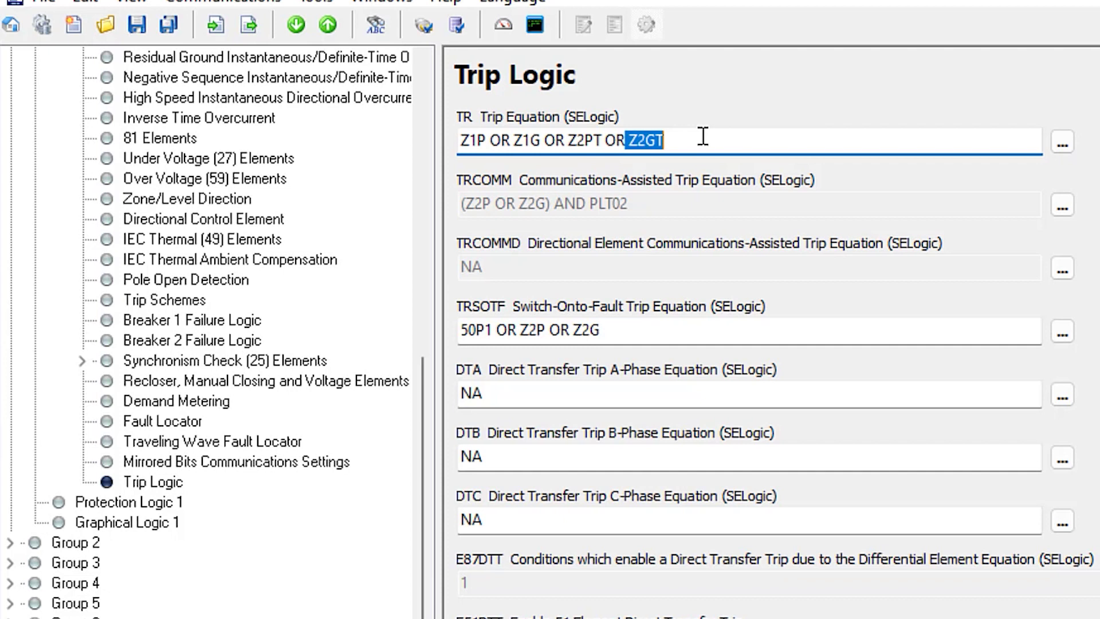
pyautogui.click(703, 136)
pyautogui.hotkey('ctrl', 'a')
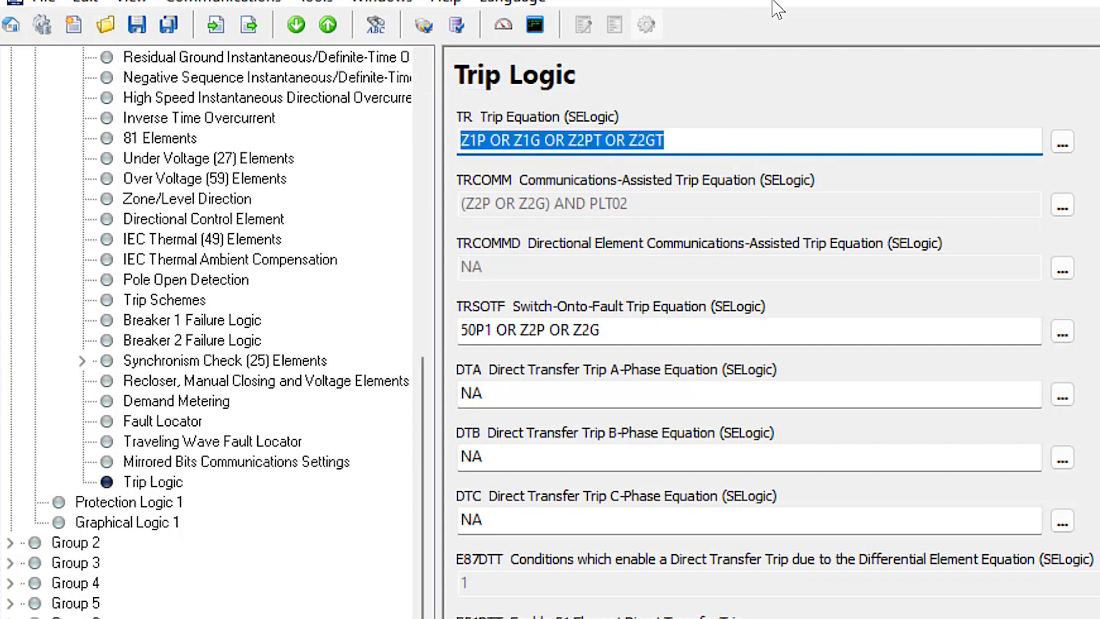
# Replace the TR trip equation with 'Z1G OR Z2GT', deleting a stray T after Z1G
pyautogui.write('z1')
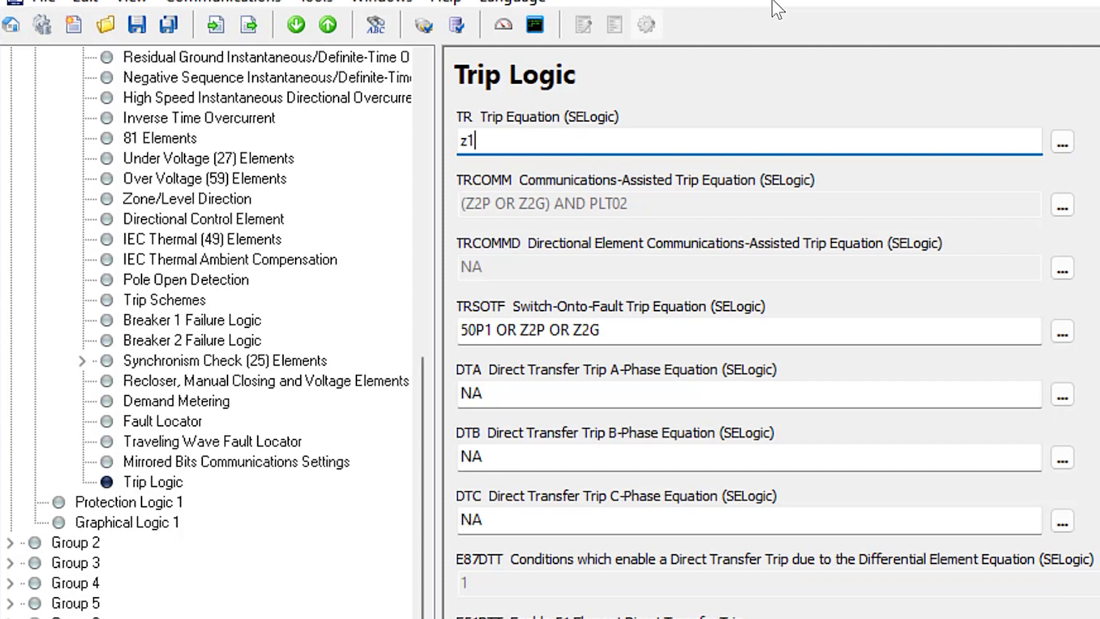
pyautogui.write('g or z2gt')
pyautogui.press('Return')
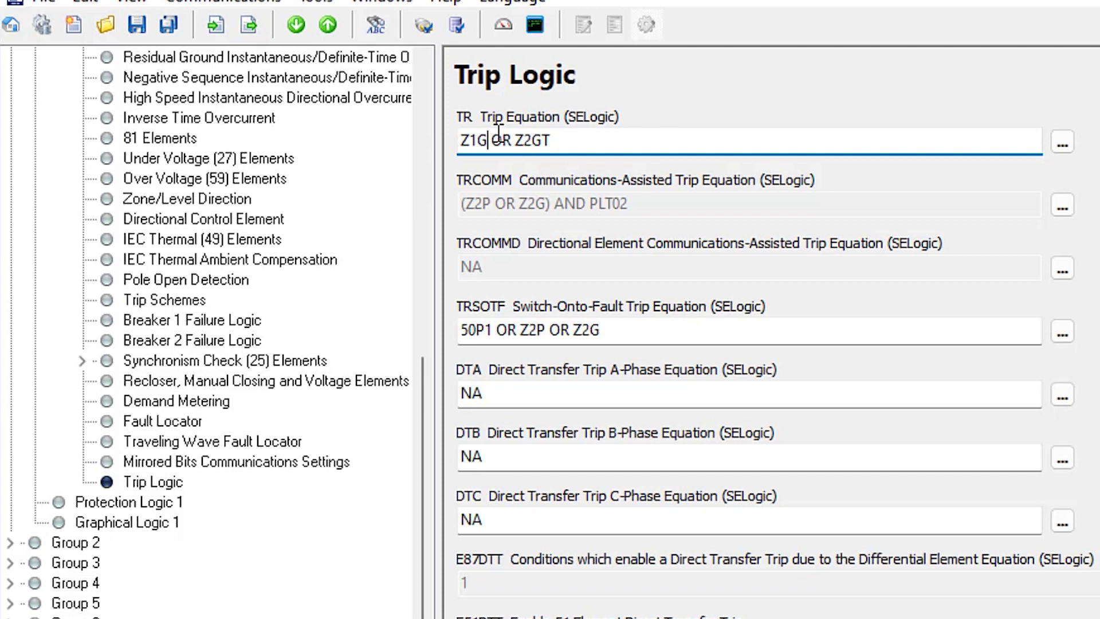
pyautogui.write('t')
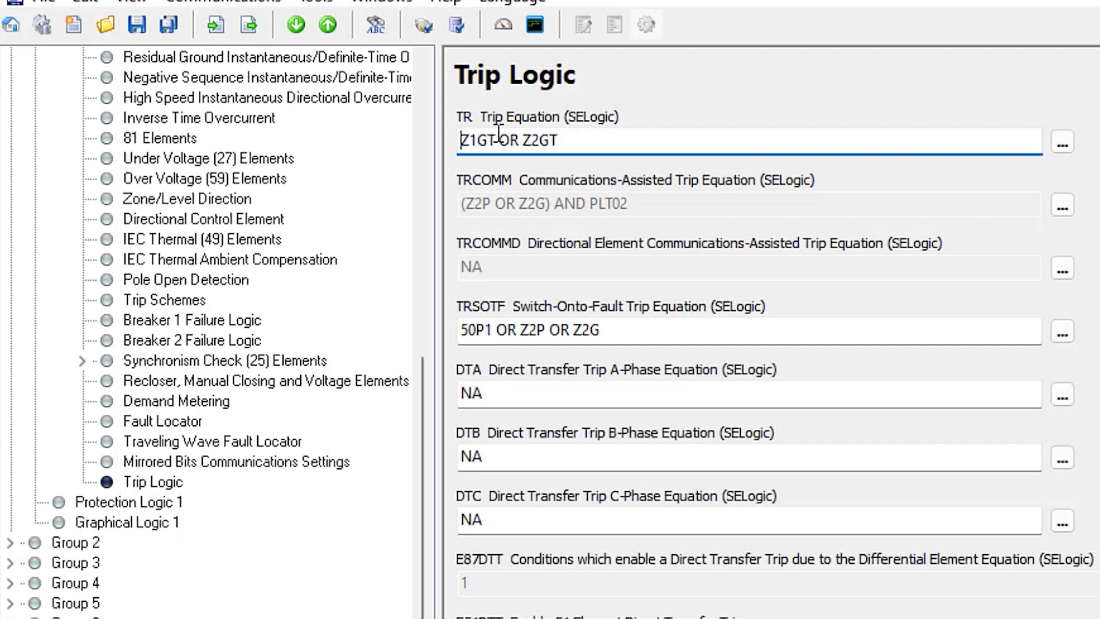
pyautogui.click(499, 133)
pyautogui.press('BackSpace')
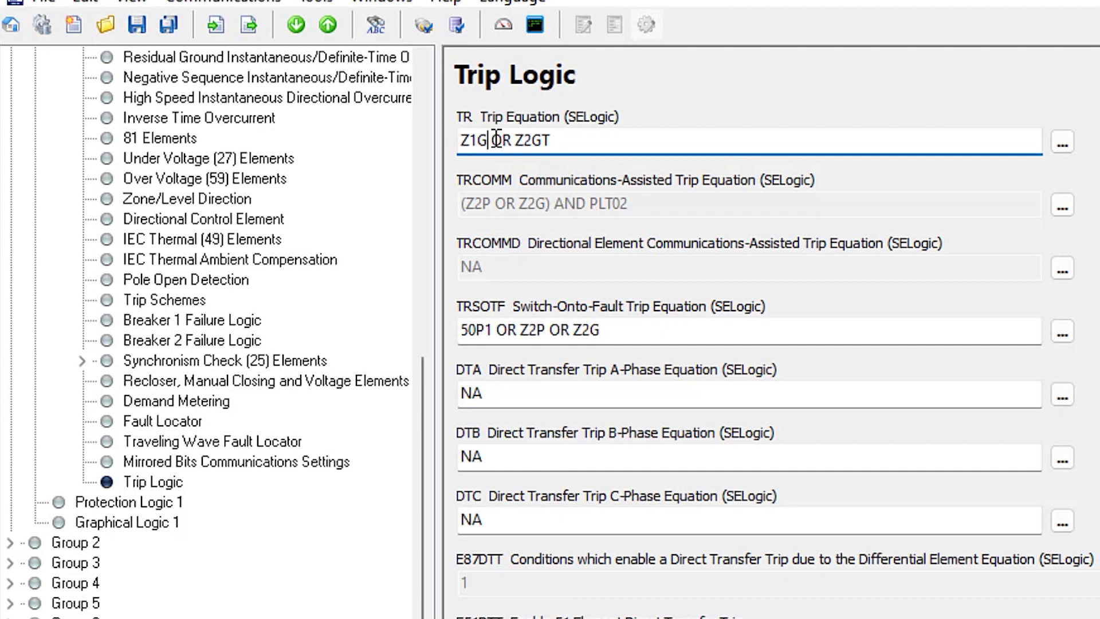
pyautogui.moveTo(518, 133); pyautogui.dragTo(569, 132)
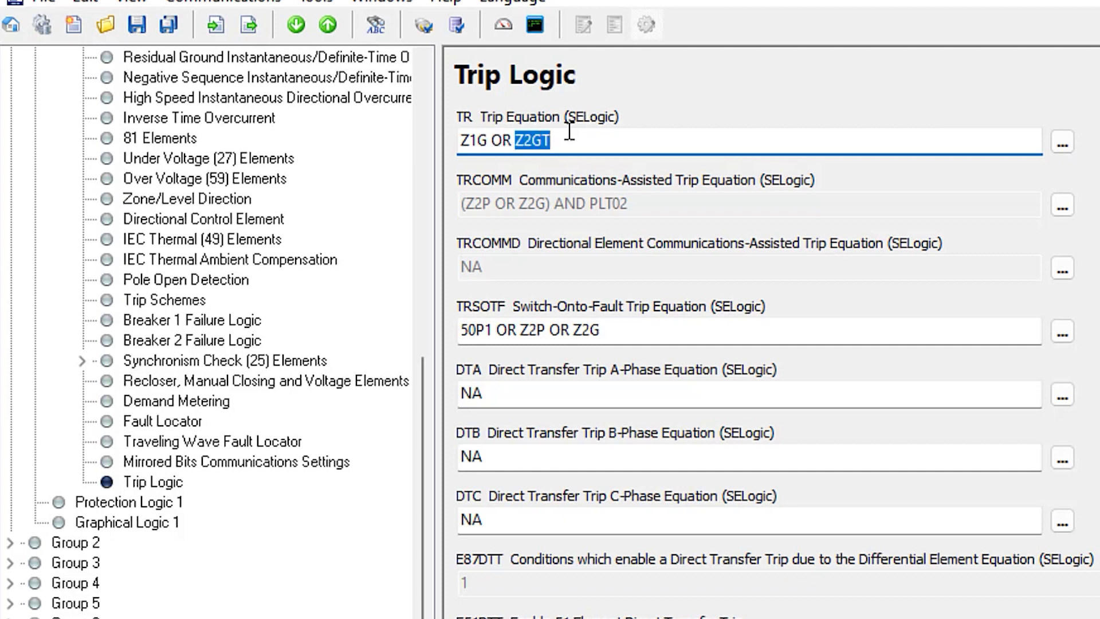
pyautogui.click(569, 132)
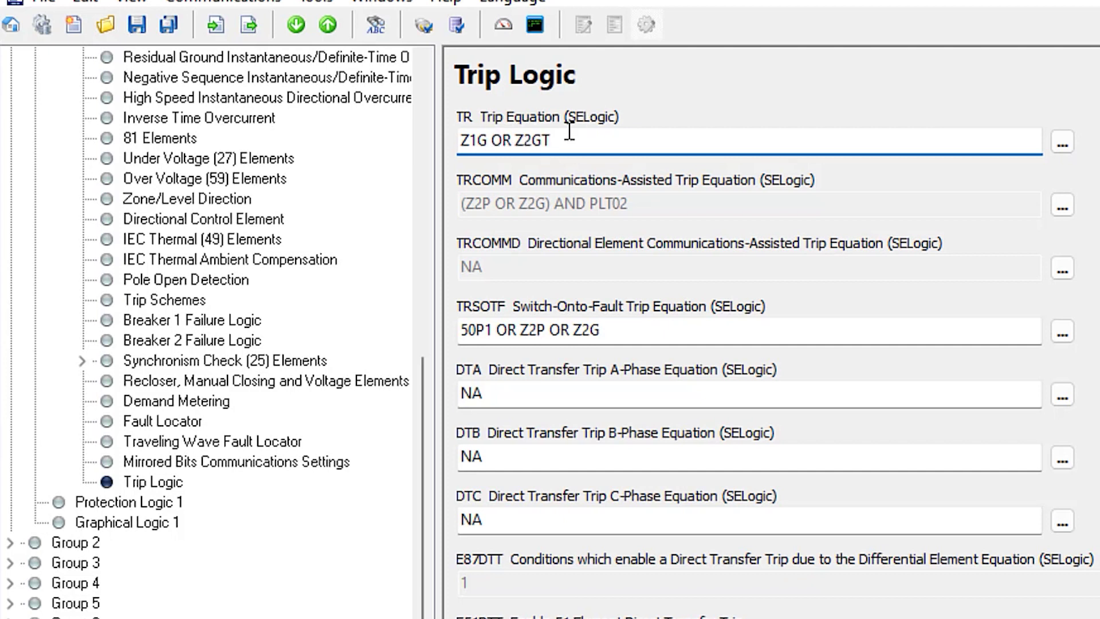